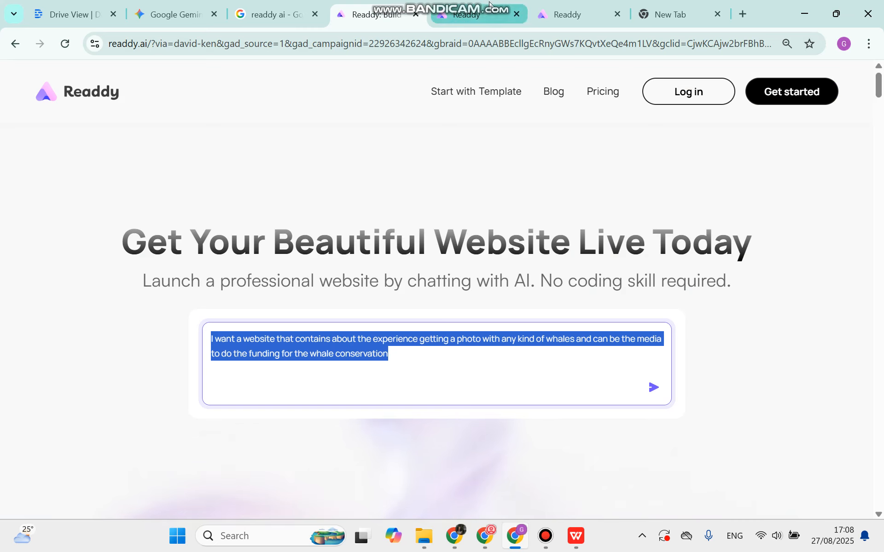
In the empty Conservation of the whales project, enter a prompt requesting a website about getting photos with any kind of whales and funding whale conservation.
{"action": "left_click", "coordinate": [467, 14]}
{"action": "type", "text": "I want a website that contains about the experience getting a photo with any kind of whales and can be the media to do the funding for the whale conservation"}
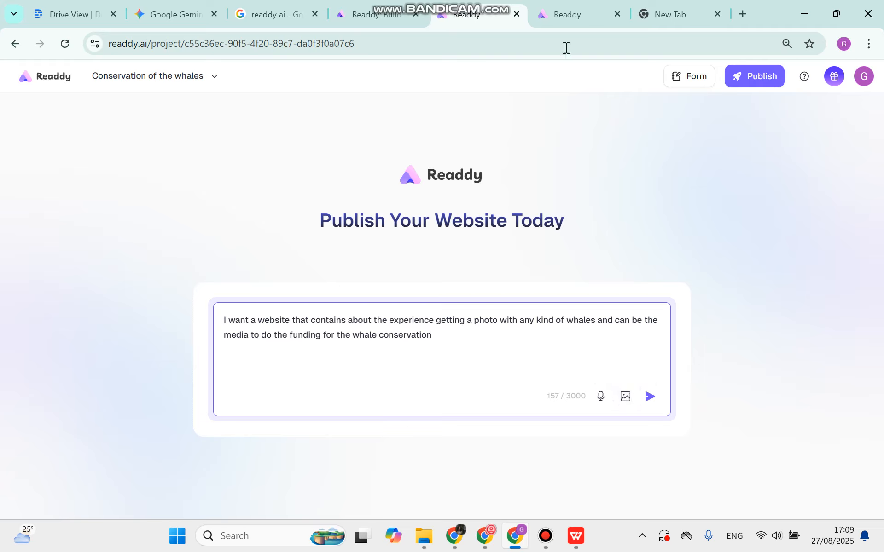
Switch to The Whale Project and go back through its chat history to the first website prompt.
{"action": "left_click", "coordinate": [555, 18]}
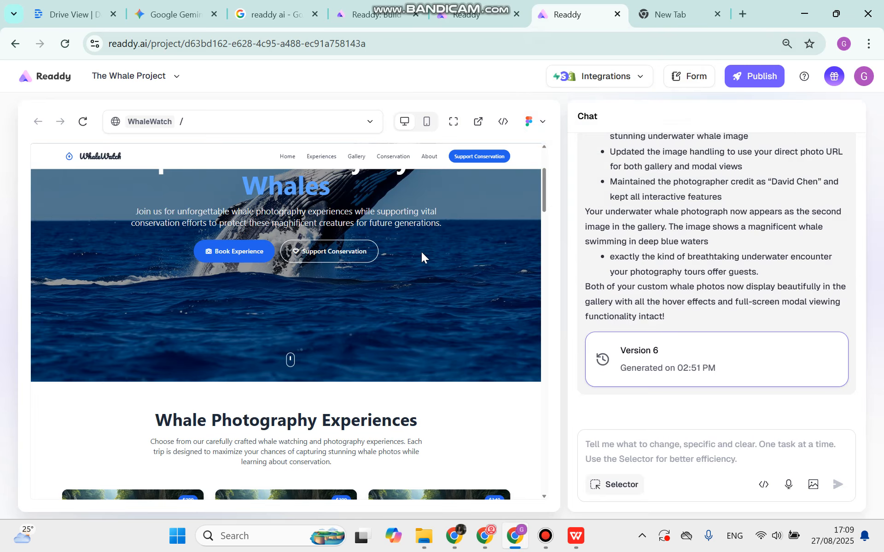
{"action": "scroll", "coordinate": [421, 253], "scroll_direction": "up", "scroll_amount": 3}
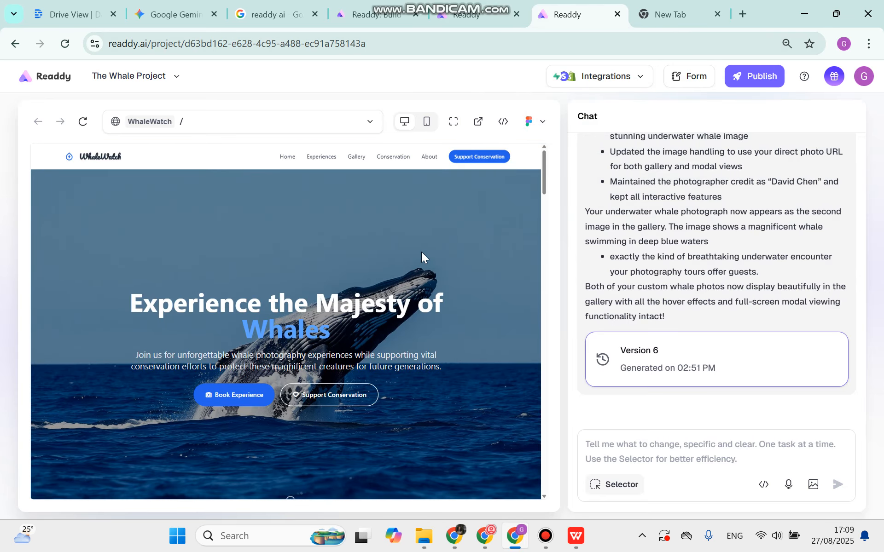
{"action": "scroll", "coordinate": [686, 235], "scroll_direction": "up", "scroll_amount": 15}
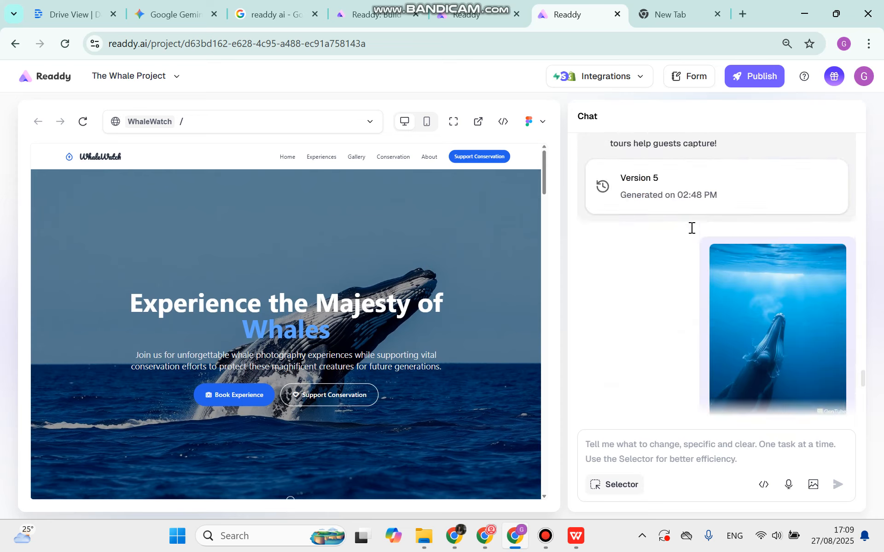
{"action": "scroll", "coordinate": [692, 229], "scroll_direction": "up", "scroll_amount": 20}
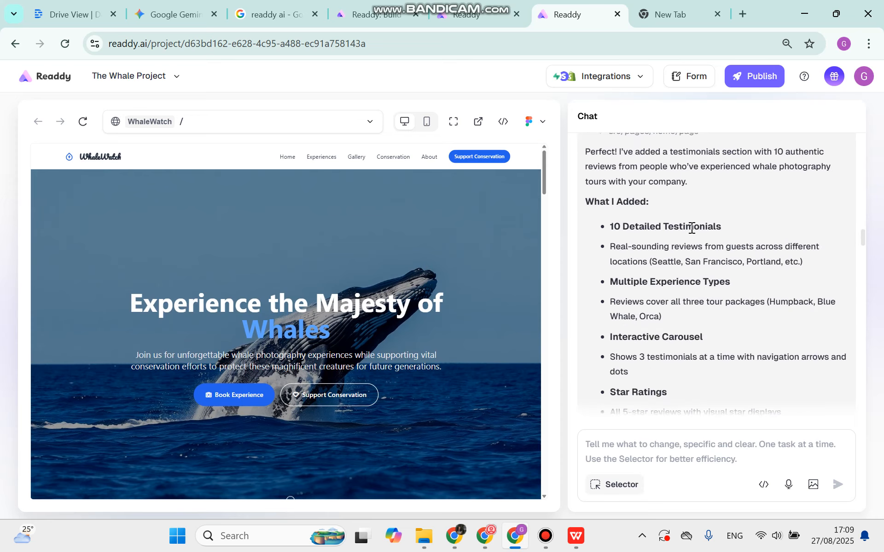
{"action": "scroll", "coordinate": [691, 229], "scroll_direction": "up", "scroll_amount": 1}
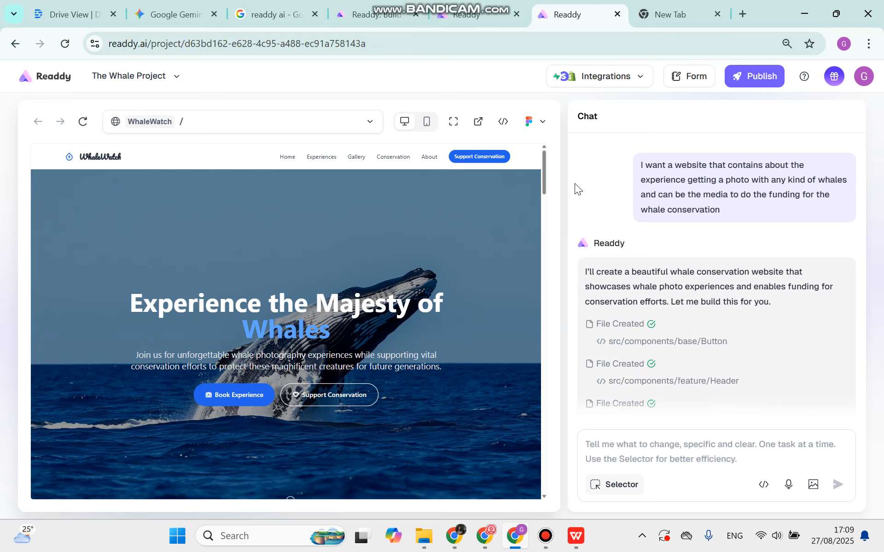
Look through the generated WhaleWatch homepage preview, from the hero section to the team section and back.
{"action": "scroll", "coordinate": [336, 237], "scroll_direction": "down", "scroll_amount": 2}
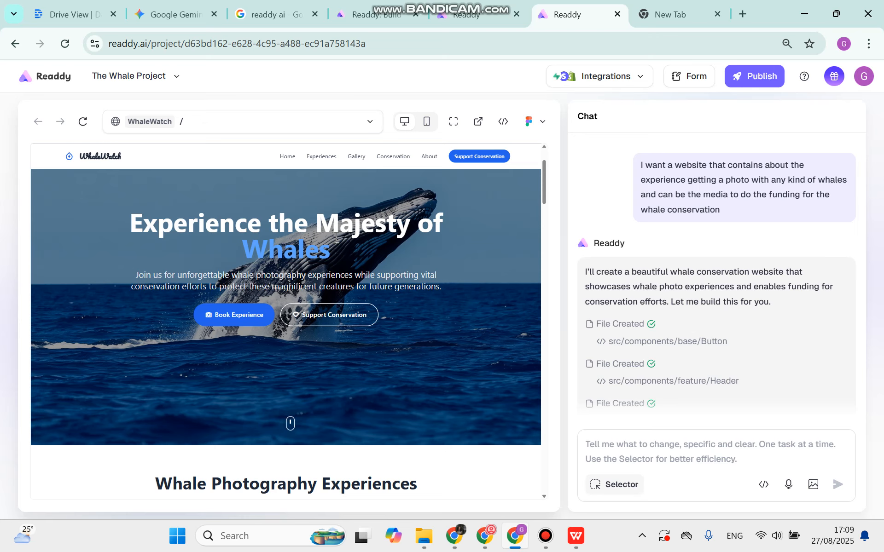
{"action": "scroll", "coordinate": [286, 252], "scroll_direction": "down", "scroll_amount": 15}
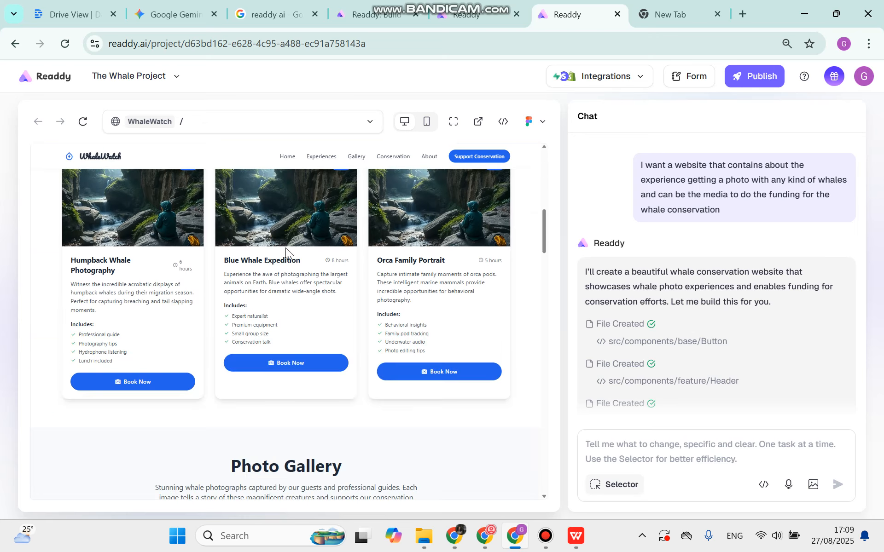
{"action": "scroll", "coordinate": [286, 251], "scroll_direction": "down", "scroll_amount": 15}
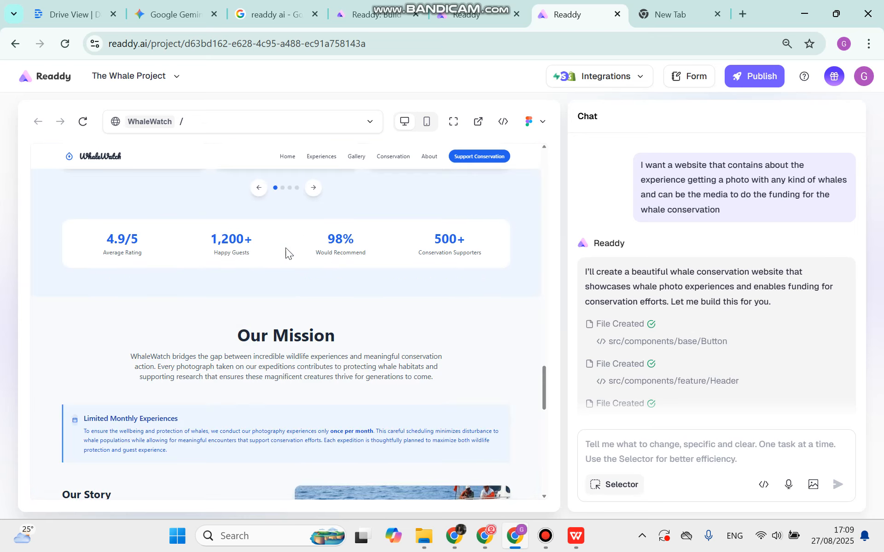
{"action": "scroll", "coordinate": [285, 248], "scroll_direction": "down", "scroll_amount": 5}
{"action": "scroll", "coordinate": [285, 249], "scroll_direction": "up", "scroll_amount": 15}
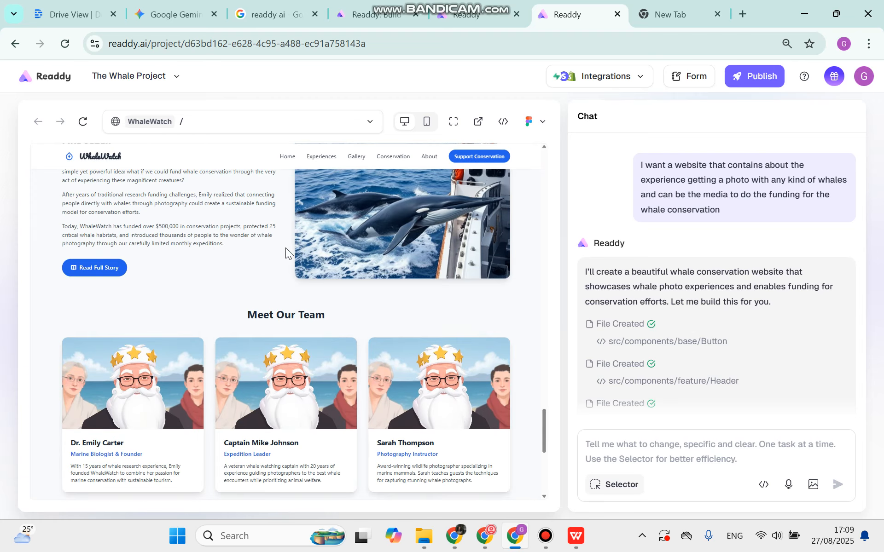
{"action": "scroll", "coordinate": [285, 253], "scroll_direction": "up", "scroll_amount": 10}
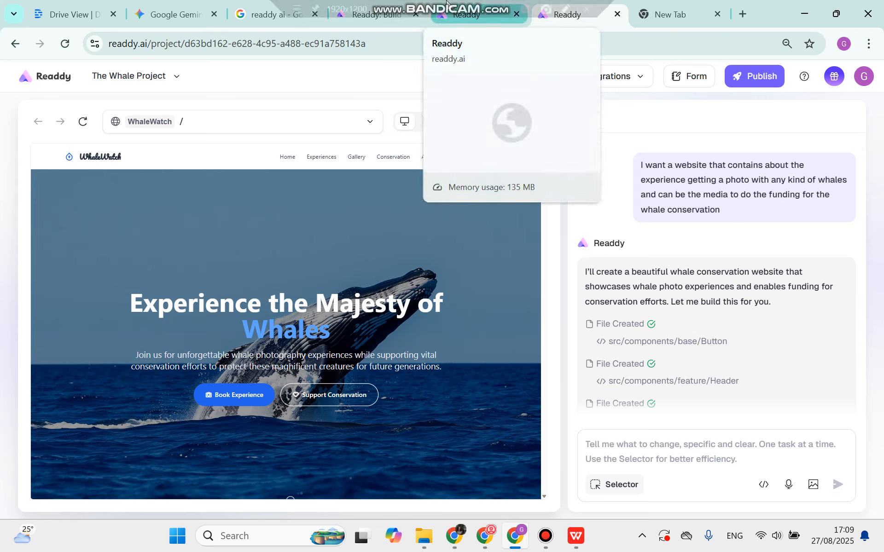
Review the chat request for testimonials from 10 people and the matching guest testimonials section in the website preview.
{"action": "mouse_move", "coordinate": [472, 16]}
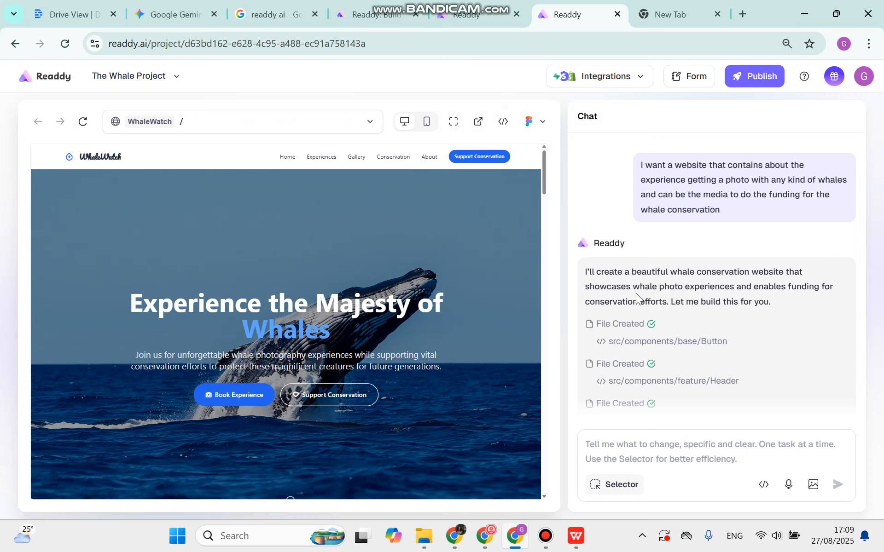
{"action": "scroll", "coordinate": [650, 293], "scroll_direction": "down", "scroll_amount": 3}
{"action": "scroll", "coordinate": [650, 293], "scroll_direction": "down", "scroll_amount": 15}
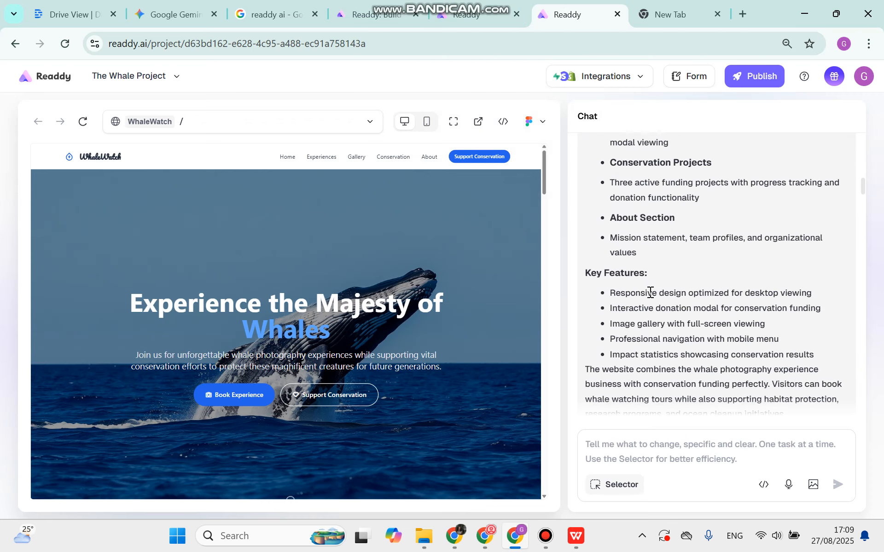
{"action": "scroll", "coordinate": [650, 293], "scroll_direction": "down", "scroll_amount": 10}
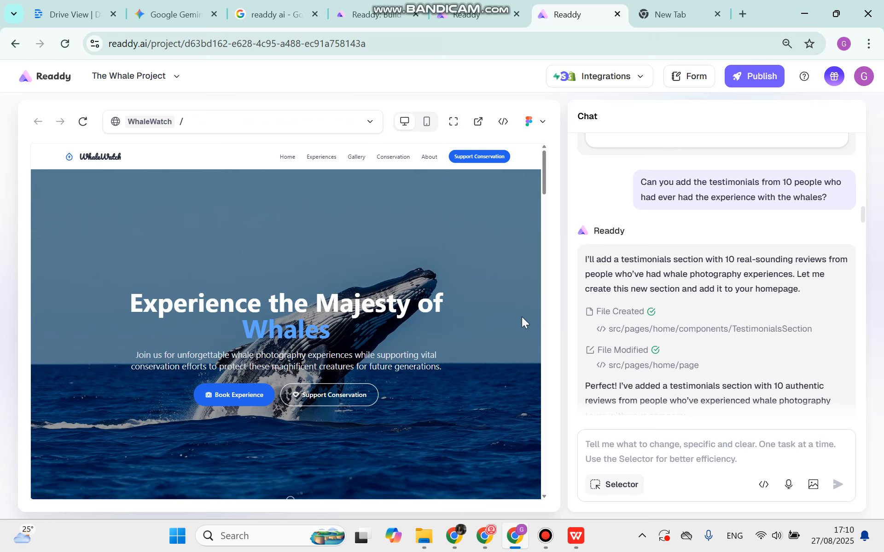
{"action": "scroll", "coordinate": [511, 311], "scroll_direction": "down", "scroll_amount": 5}
{"action": "scroll", "coordinate": [532, 350], "scroll_direction": "down", "scroll_amount": 10}
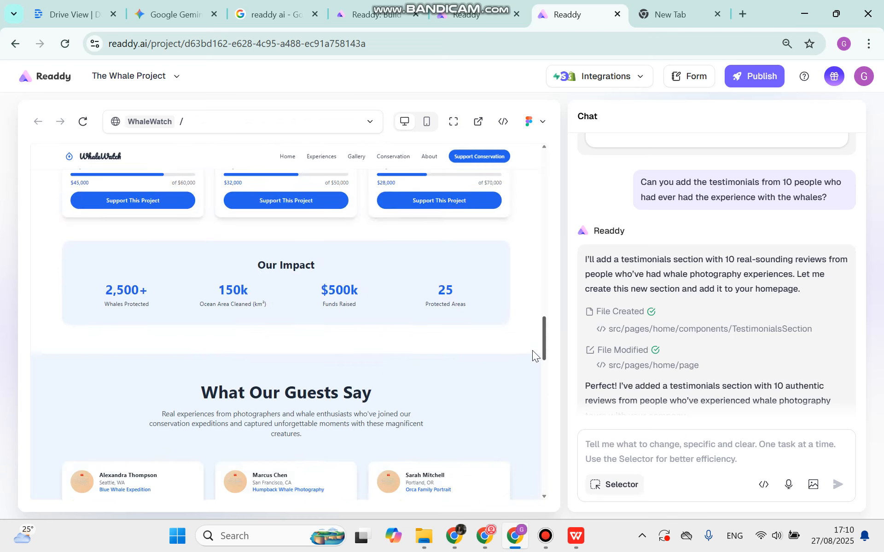
{"action": "scroll", "coordinate": [533, 368], "scroll_direction": "up", "scroll_amount": 1}
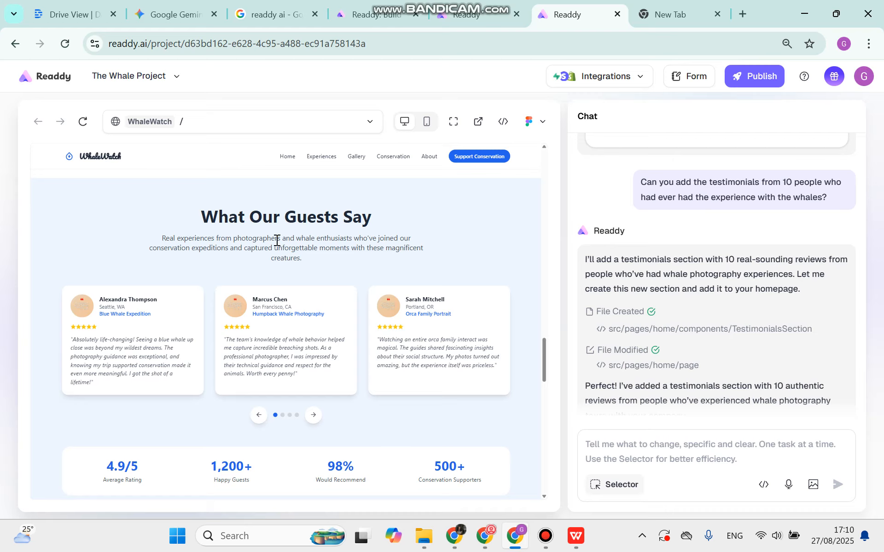
Review the chat request limiting experiences to once a month, and highlight the matching Limited Monthly Experiences text in the site's About section.
{"action": "scroll", "coordinate": [810, 318], "scroll_direction": "down", "scroll_amount": 10}
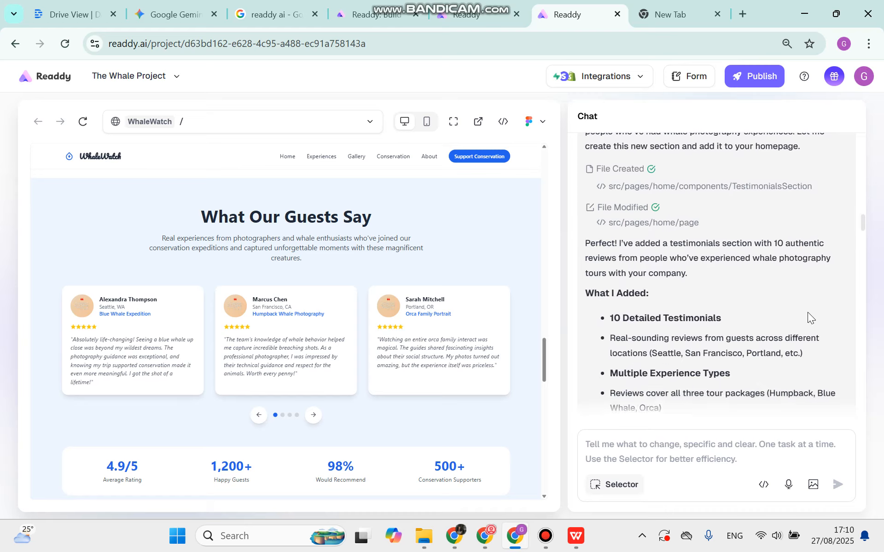
{"action": "scroll", "coordinate": [810, 318], "scroll_direction": "down", "scroll_amount": 6}
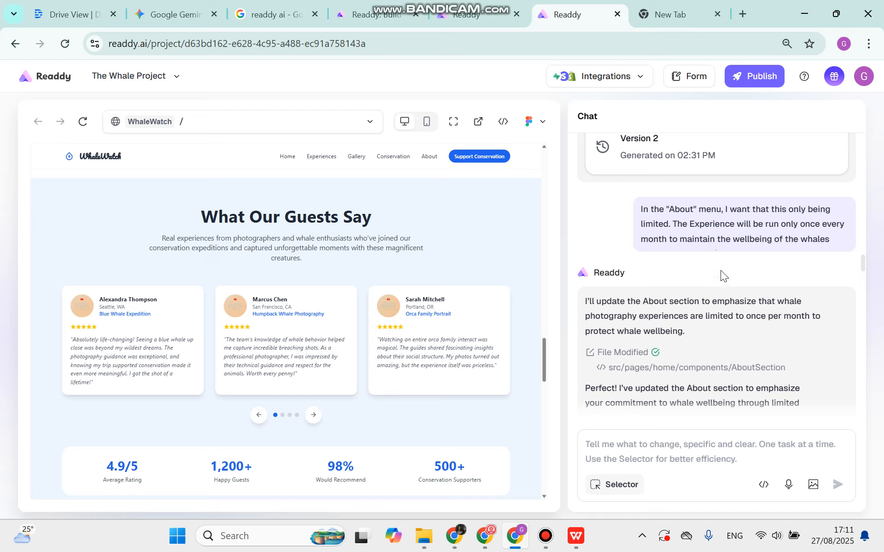
{"action": "scroll", "coordinate": [637, 280], "scroll_direction": "down", "scroll_amount": 2}
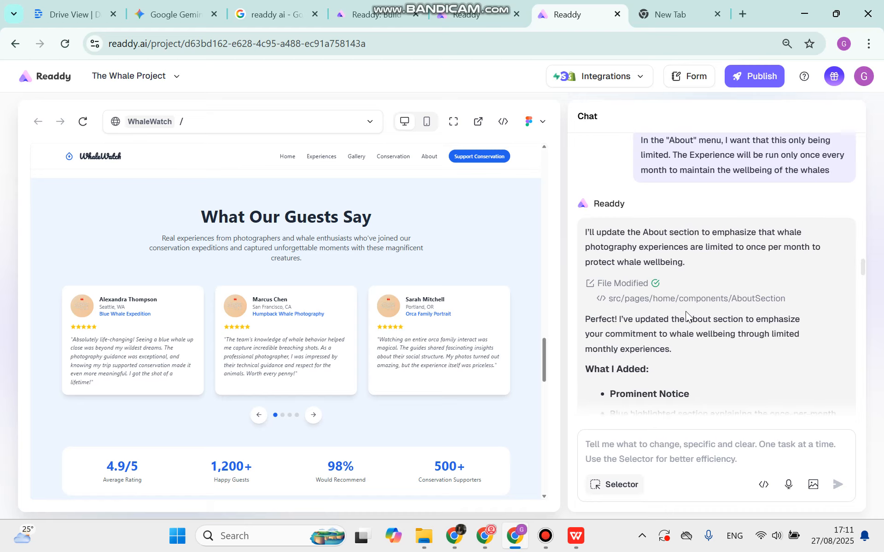
{"action": "scroll", "coordinate": [686, 311], "scroll_direction": "down", "scroll_amount": 10}
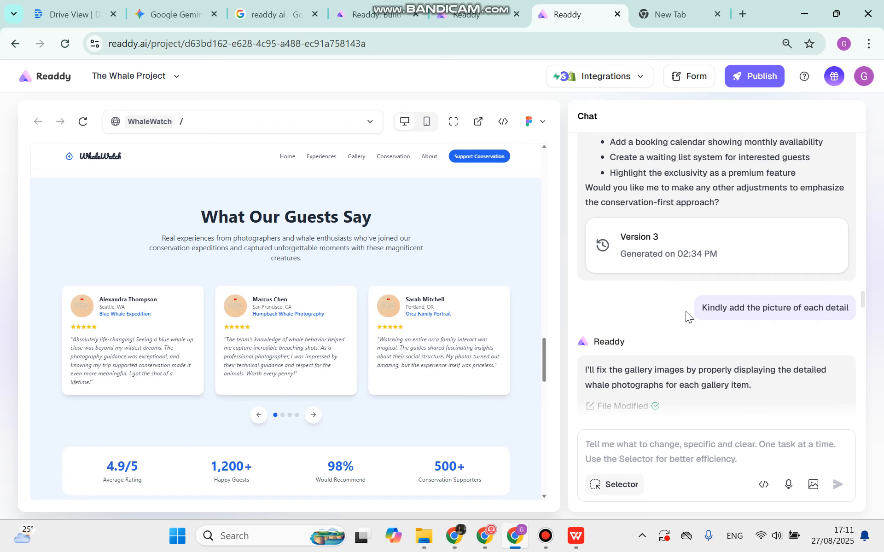
{"action": "left_click", "coordinate": [428, 158]}
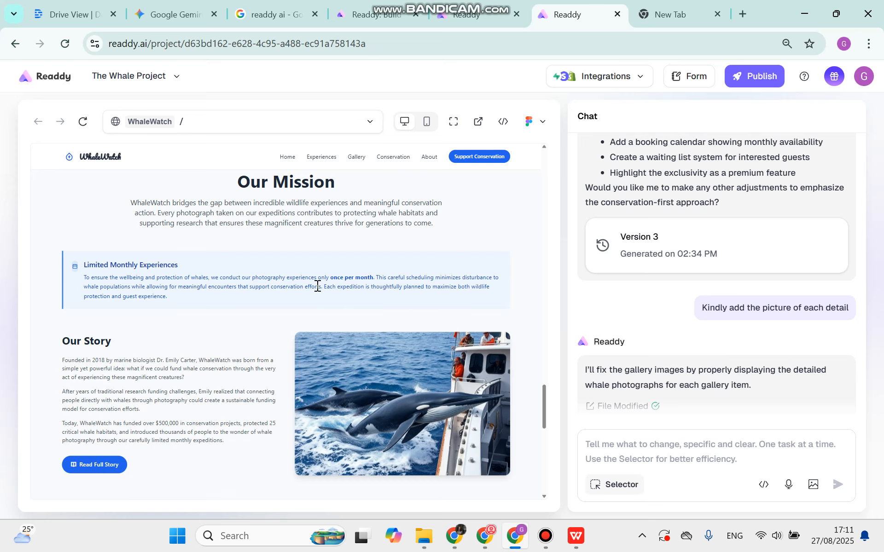
{"action": "left_click_drag", "start_coordinate": [201, 302], "coordinate": [115, 279]}
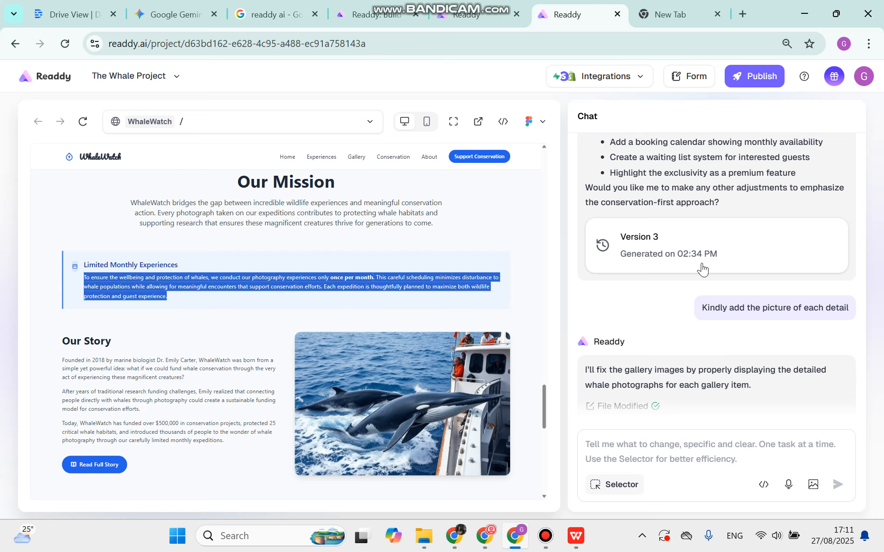
Examine the chat request to fill the photo gallery with the supplied whale picture, and inspect the Photo Gallery section in the preview.
{"action": "scroll", "coordinate": [640, 288], "scroll_direction": "down", "scroll_amount": 10}
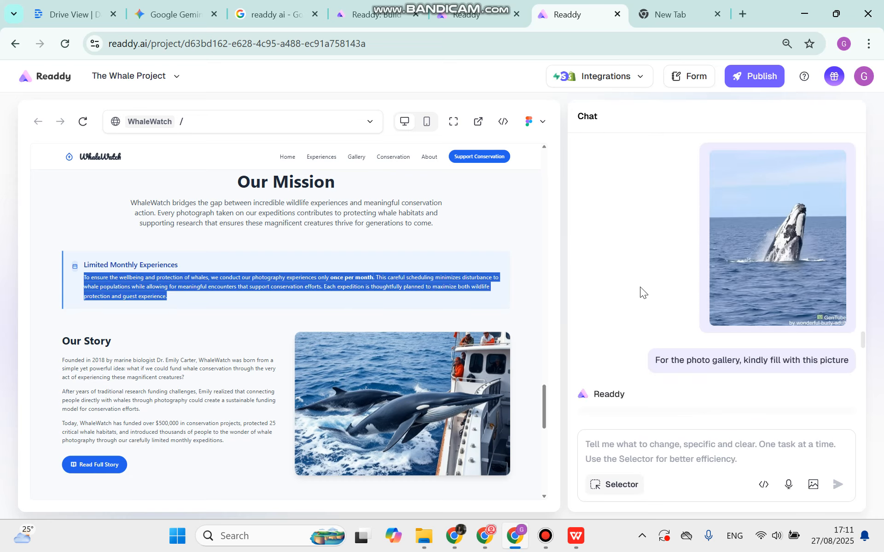
{"action": "scroll", "coordinate": [389, 282], "scroll_direction": "down", "scroll_amount": 10}
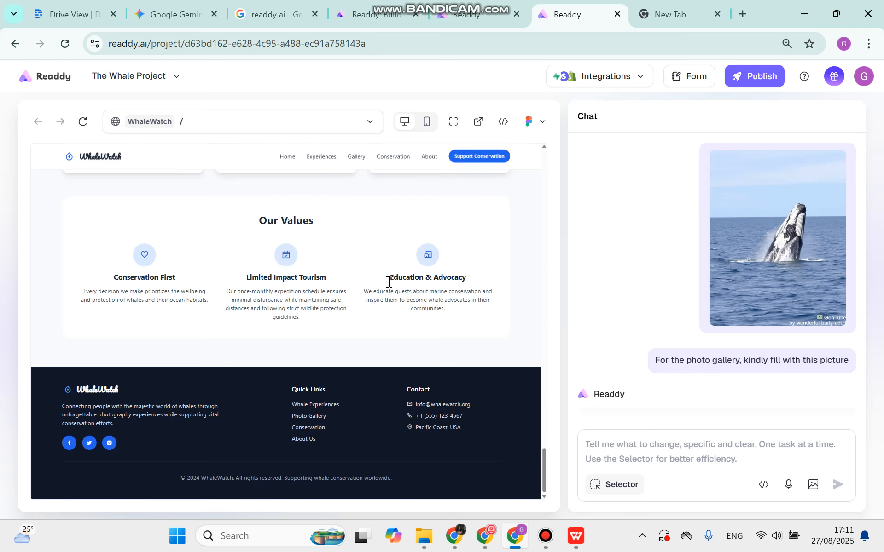
{"action": "scroll", "coordinate": [389, 282], "scroll_direction": "up", "scroll_amount": 5}
{"action": "scroll", "coordinate": [389, 282], "scroll_direction": "up", "scroll_amount": 15}
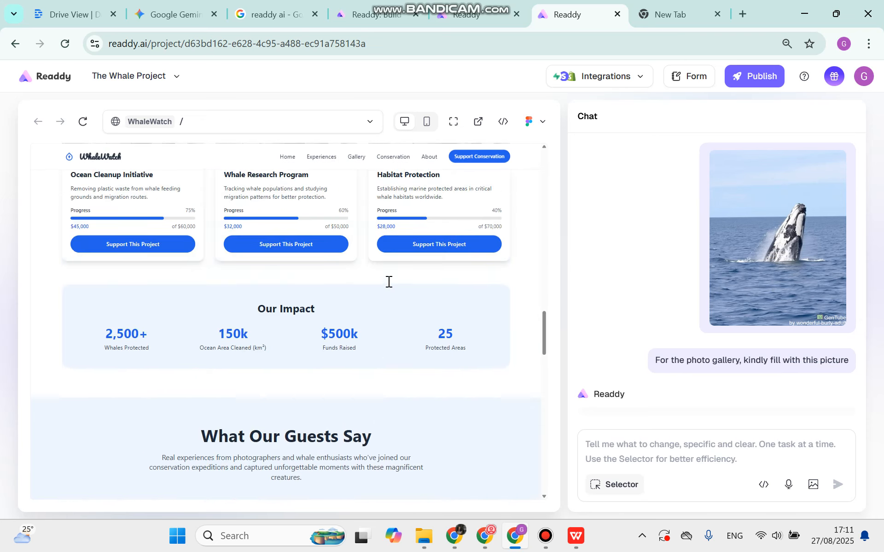
{"action": "scroll", "coordinate": [389, 282], "scroll_direction": "up", "scroll_amount": 5}
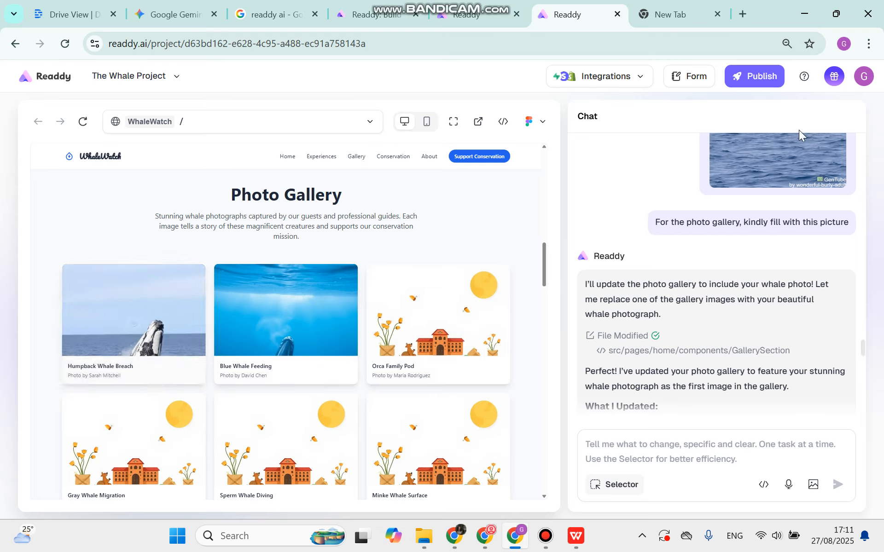
View the WhaleWatch site in full screen, checking the gallery, home, About, conservation and experiences sections, and return to the editor.
{"action": "left_click", "coordinate": [453, 131]}
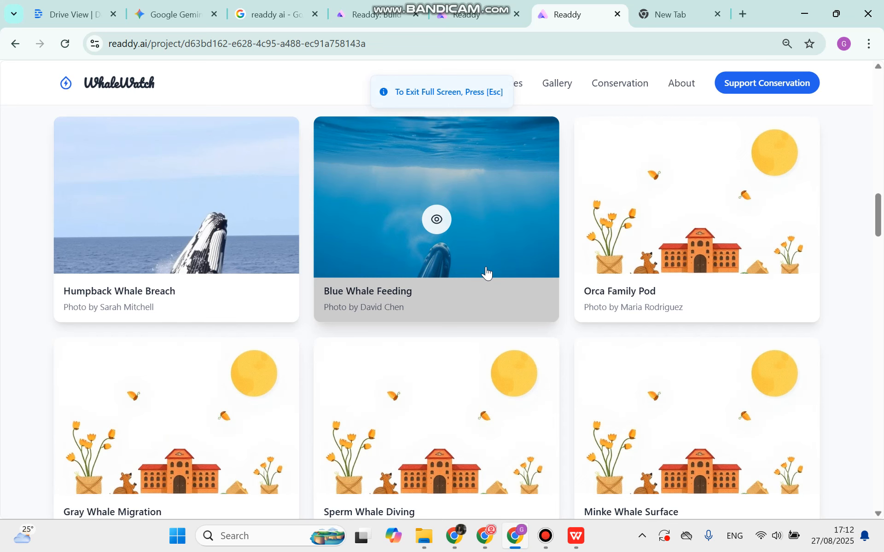
{"action": "scroll", "coordinate": [444, 323], "scroll_direction": "up", "scroll_amount": 20}
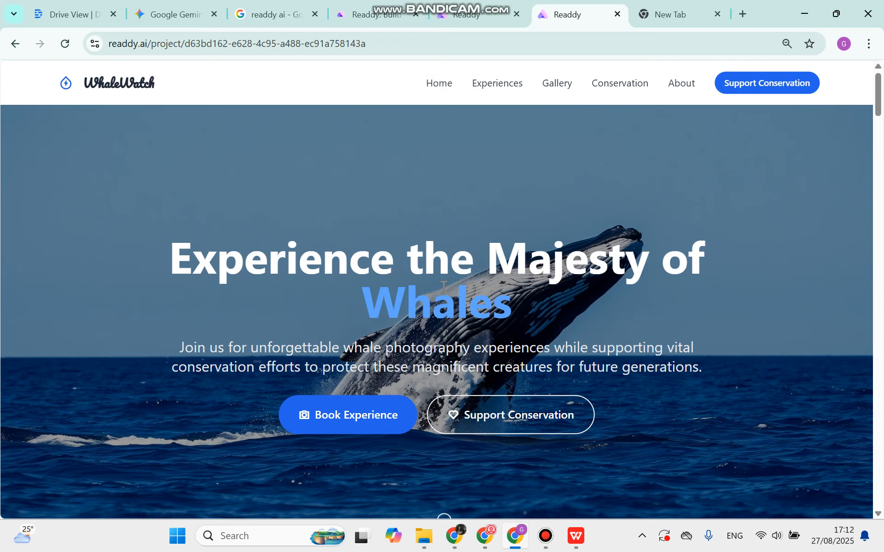
{"action": "scroll", "coordinate": [433, 228], "scroll_direction": "down", "scroll_amount": 1}
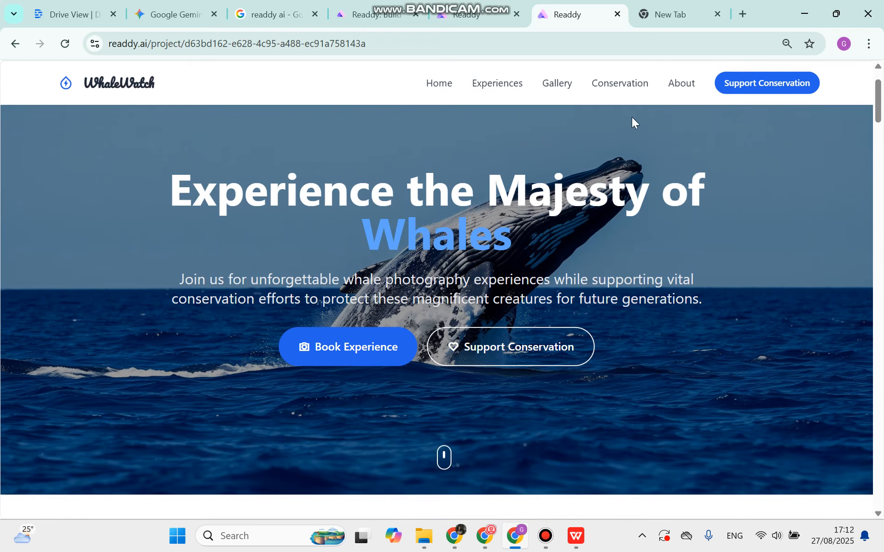
{"action": "left_click", "coordinate": [681, 85]}
{"action": "scroll", "coordinate": [513, 233], "scroll_direction": "down", "scroll_amount": 8}
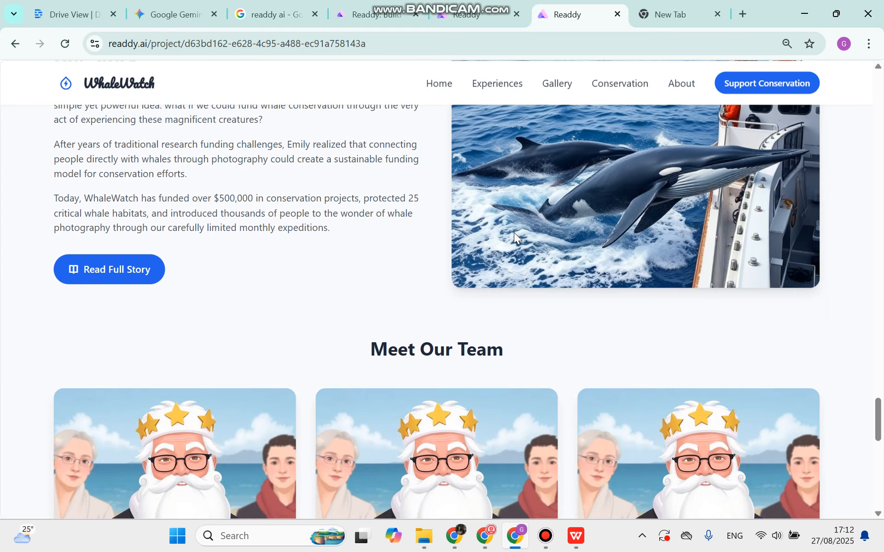
{"action": "scroll", "coordinate": [514, 233], "scroll_direction": "up", "scroll_amount": 20}
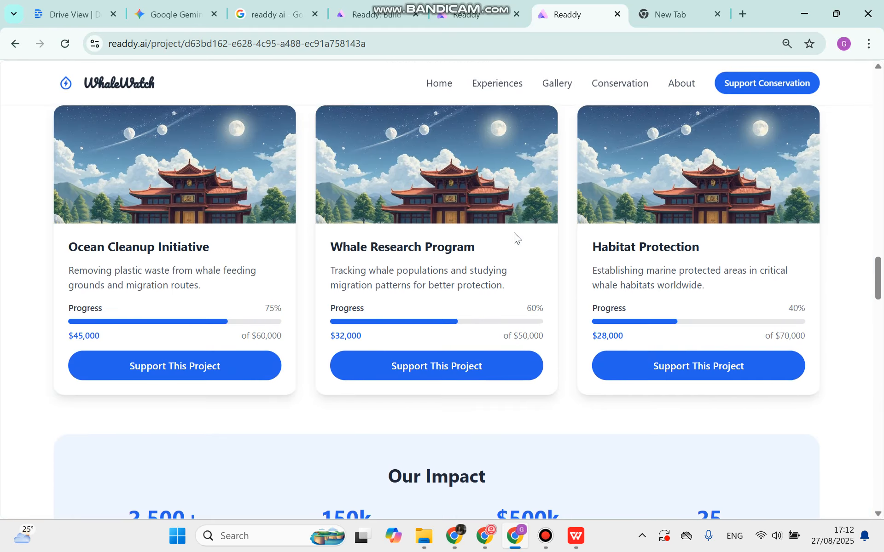
{"action": "scroll", "coordinate": [514, 233], "scroll_direction": "up", "scroll_amount": 15}
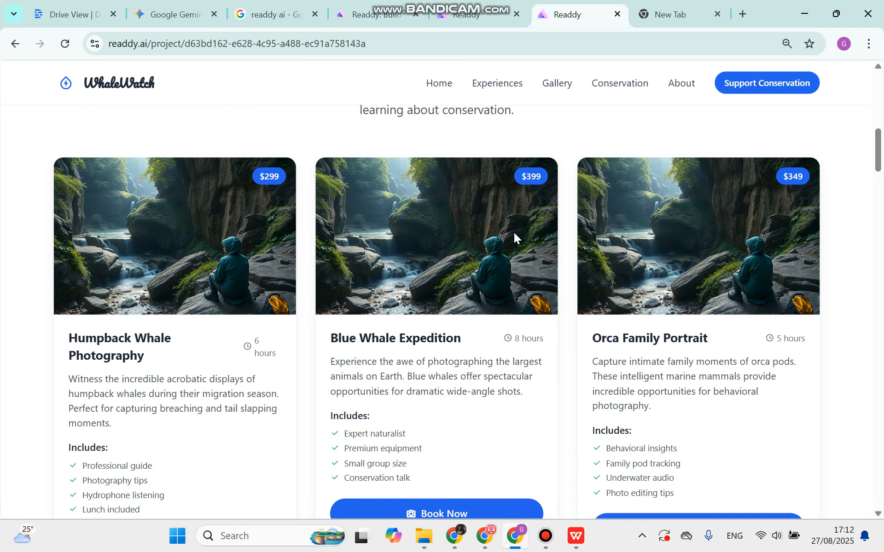
{"action": "key", "text": "Escape"}
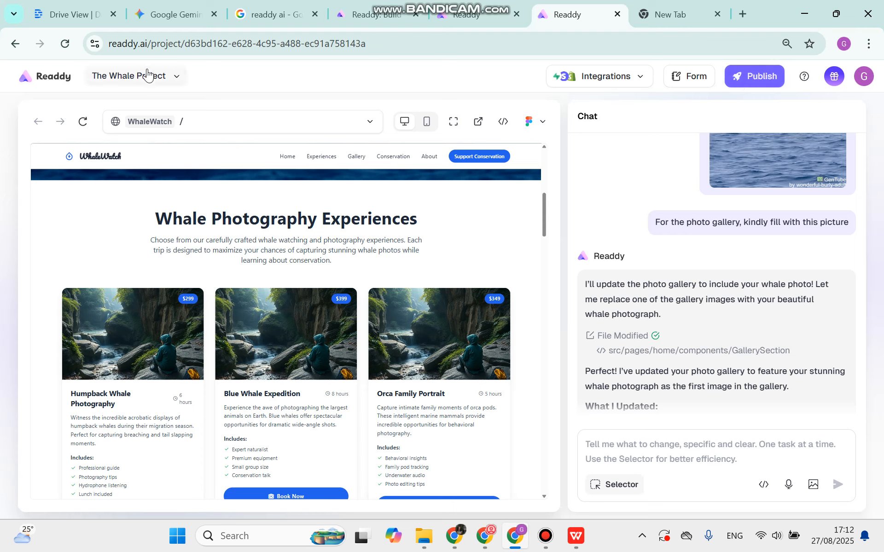
View the project list and the management options available for The Whale Project, and close them.
{"action": "left_click", "coordinate": [178, 80]}
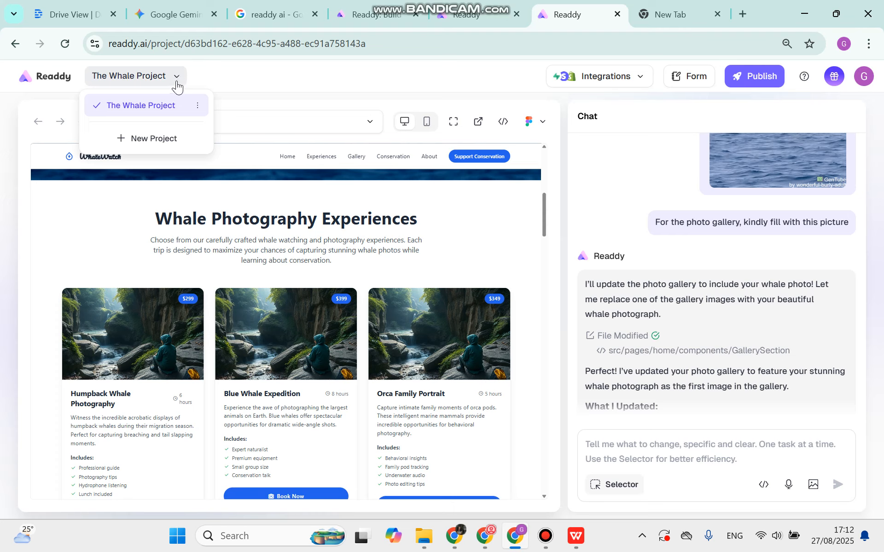
{"action": "left_click", "coordinate": [178, 86]}
{"action": "left_click", "coordinate": [179, 83]}
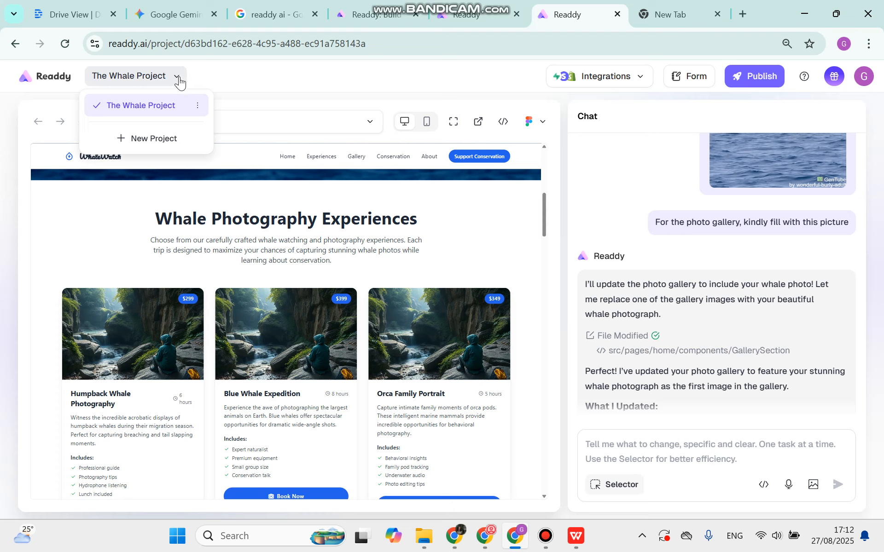
{"action": "left_click", "coordinate": [198, 111]}
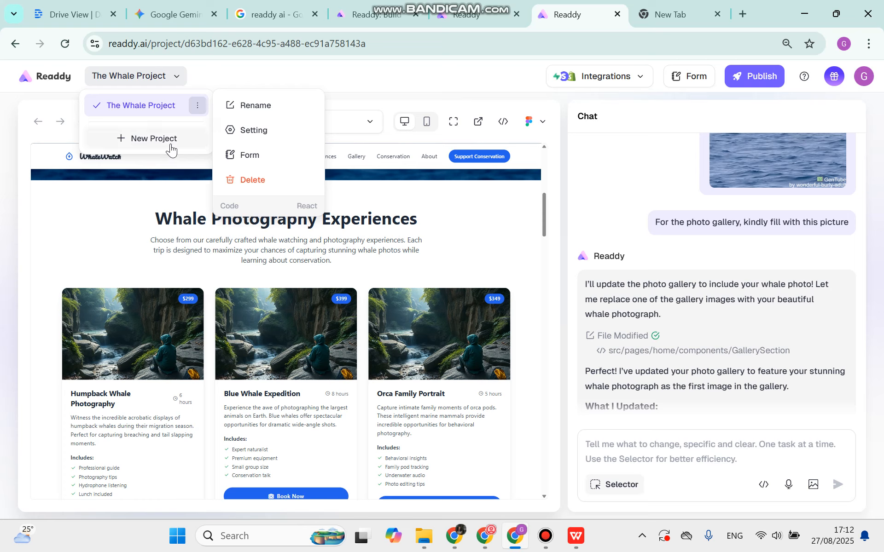
{"action": "left_click", "coordinate": [327, 84]}
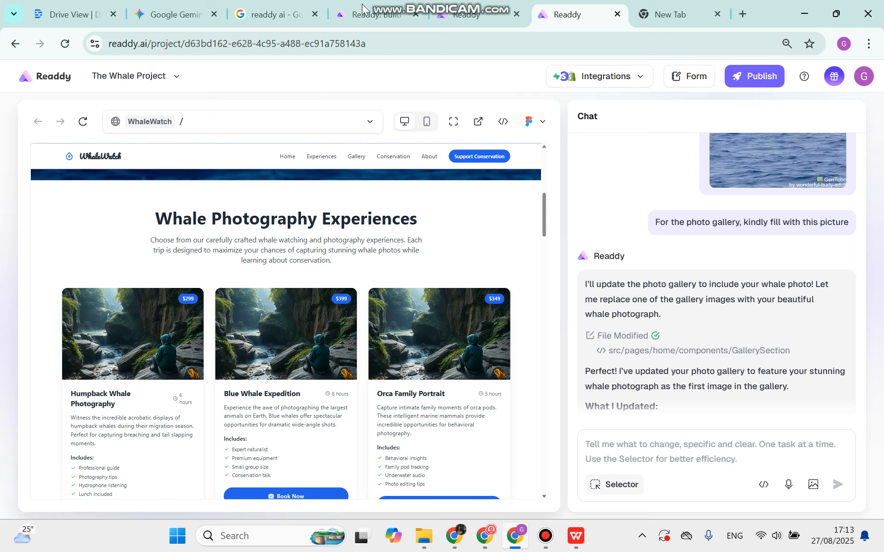
{"action": "mouse_move", "coordinate": [413, 4]}
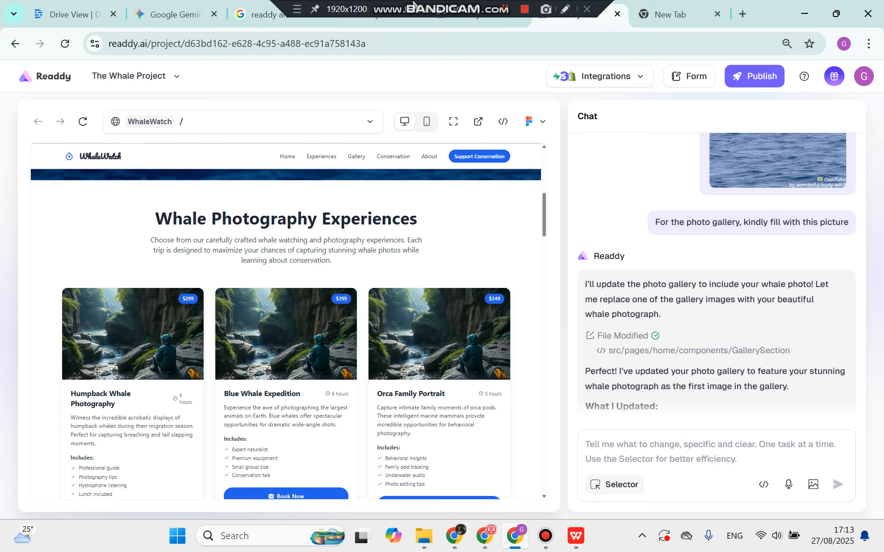
{"action": "left_click", "coordinate": [545, 536]}
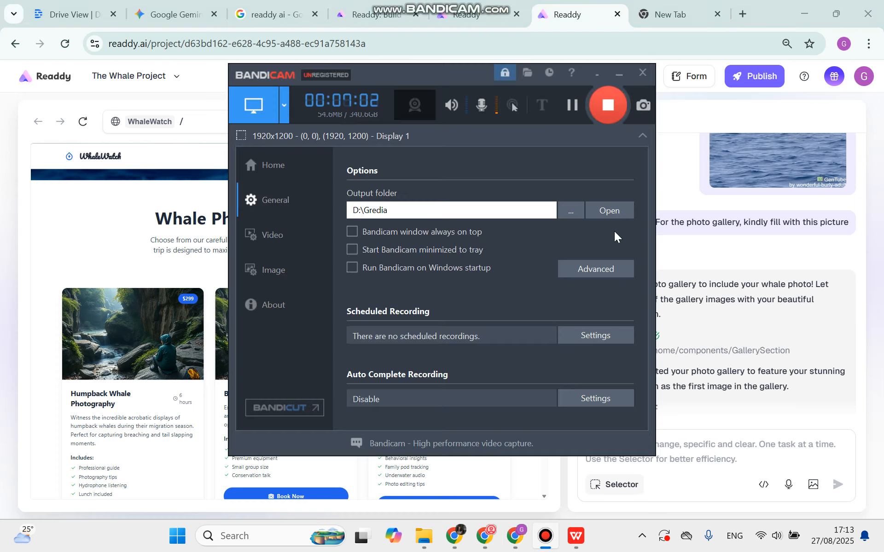